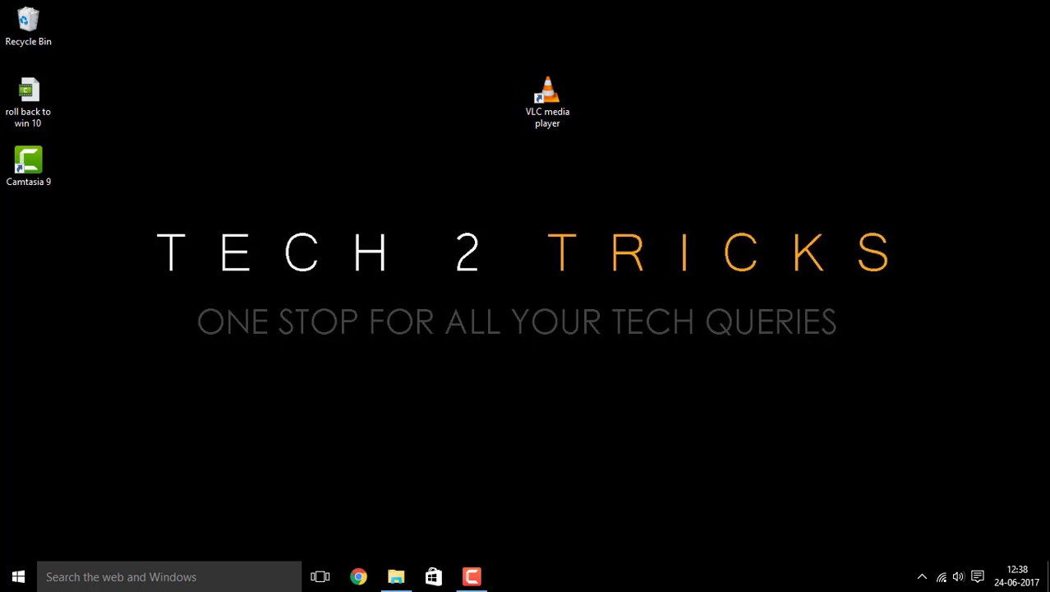
Play gb whatsapp.mp4 from D:\gb whatsapp in VLC and pause it at 00:01.
left_click(396, 578)
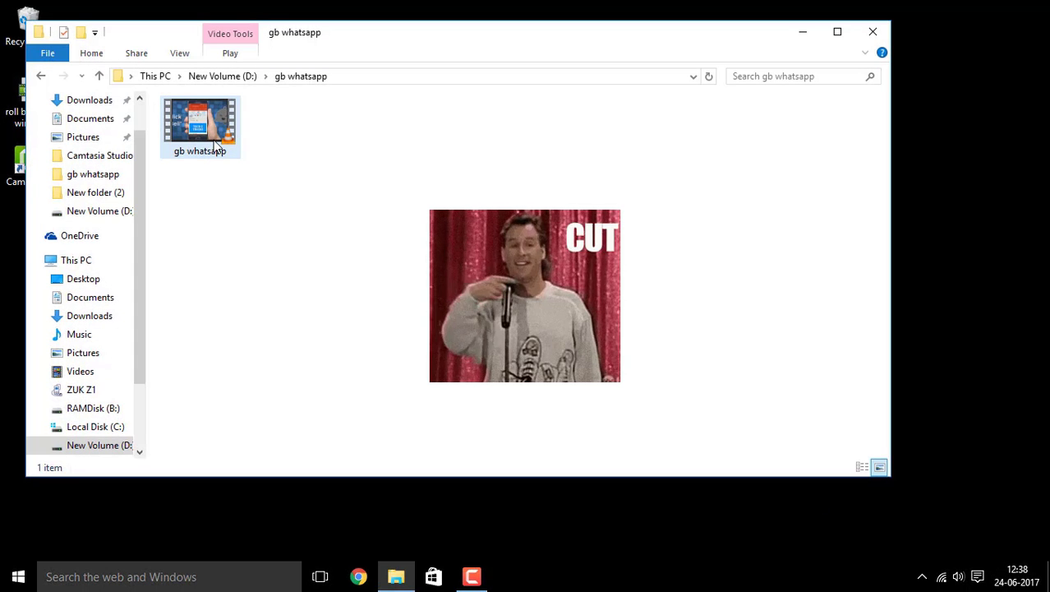
double_click(200, 128)
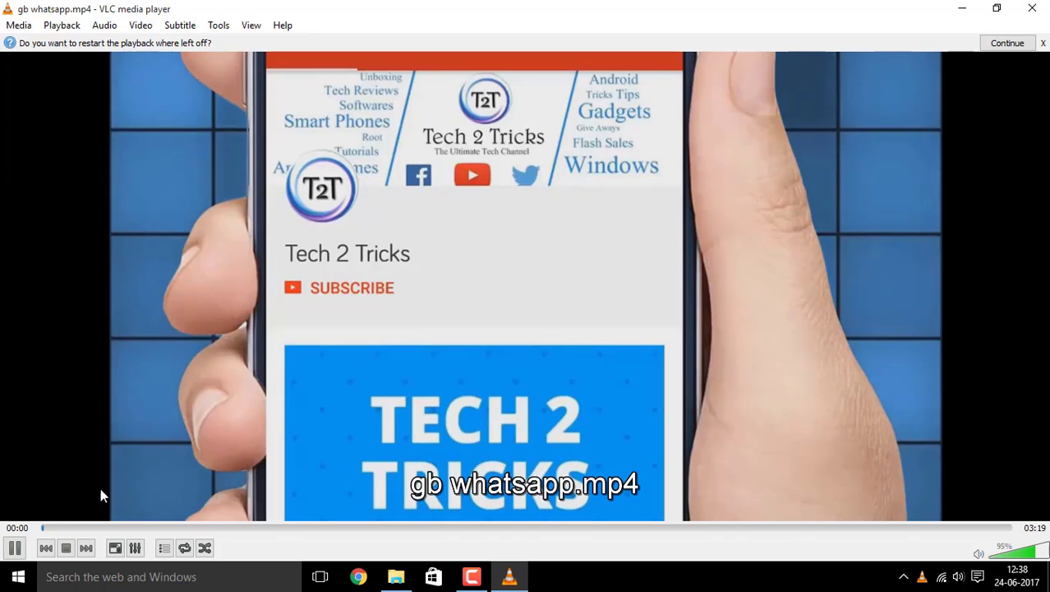
key("space")
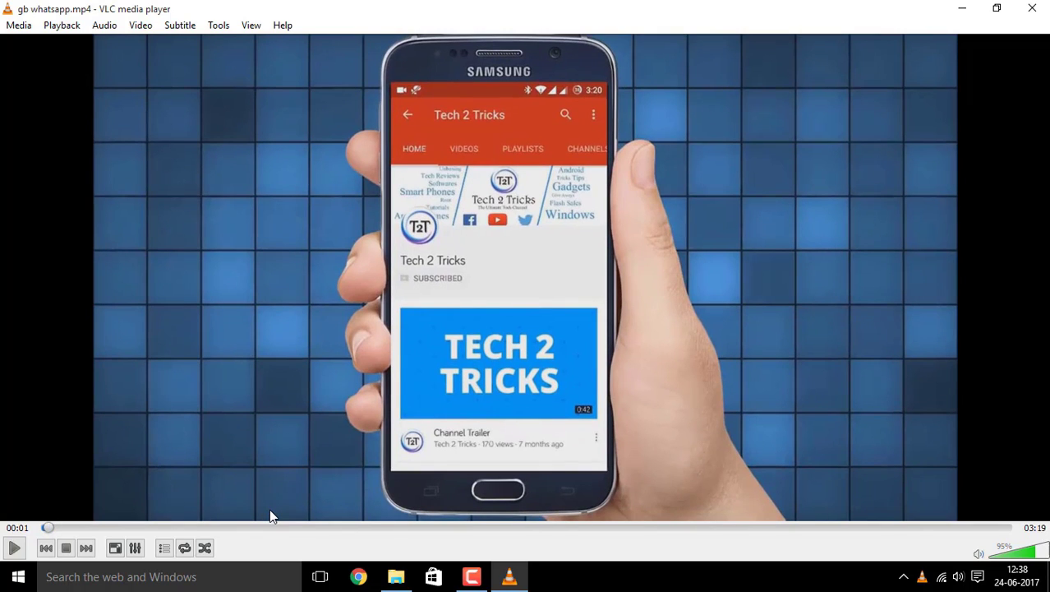
Scrub the seek bar past about 0:45, 1:01 and 0:58, ending near 2:15 on the App installed scene.
left_click(263, 527)
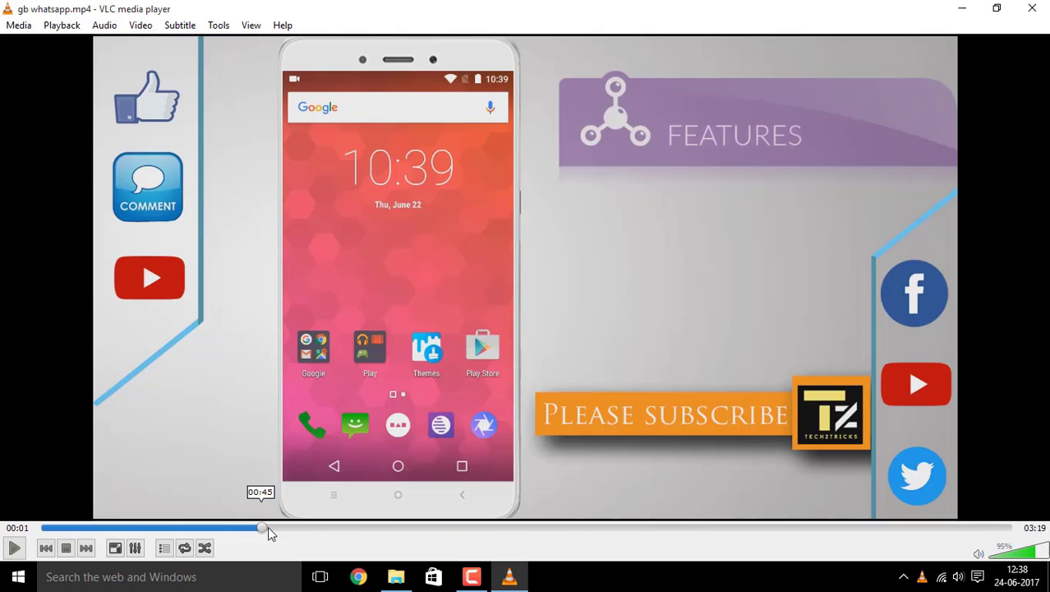
left_click(336, 527)
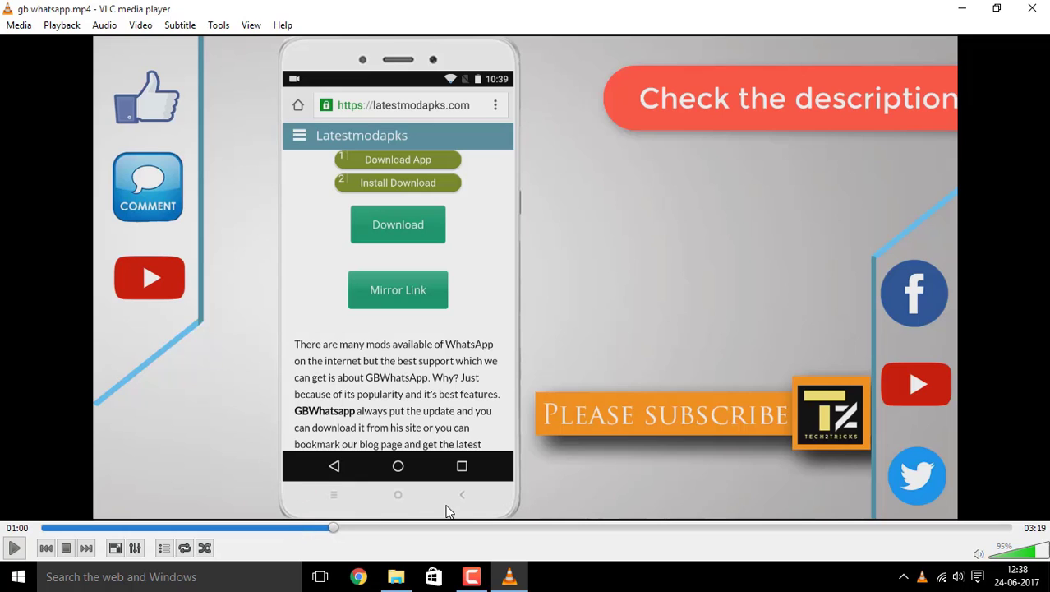
mouse_move(326, 528)
left_mouse_down()
mouse_move(316, 527)
mouse_move(344, 527)
left_mouse_up()
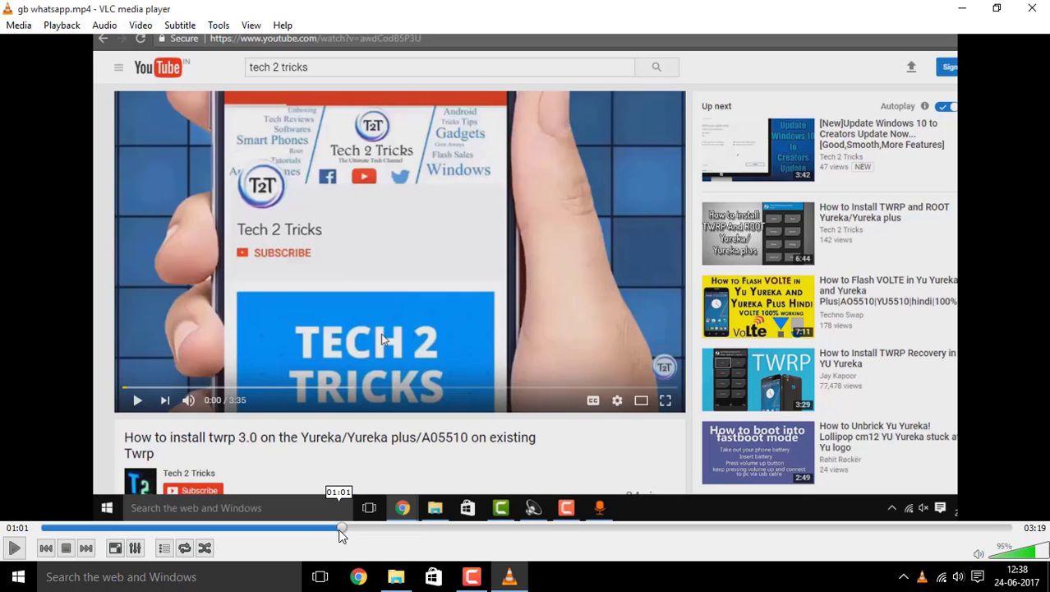
left_click_drag(346, 530, 679, 536)
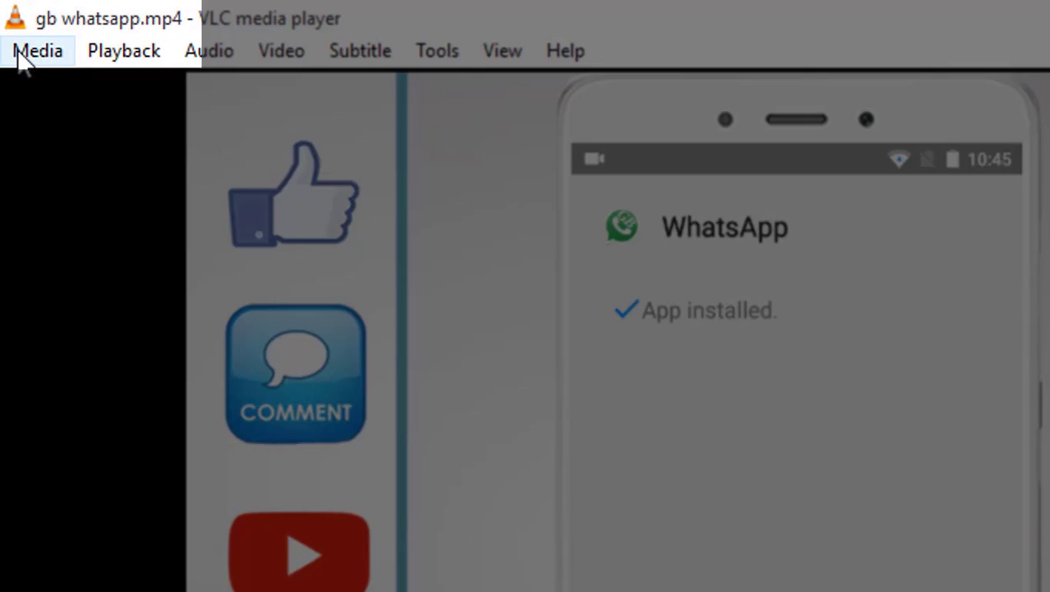
Add D:\gb whatsapp\gb whatsapp.mp4 as the source file in Media > Convert / Save.
left_click(25, 51)
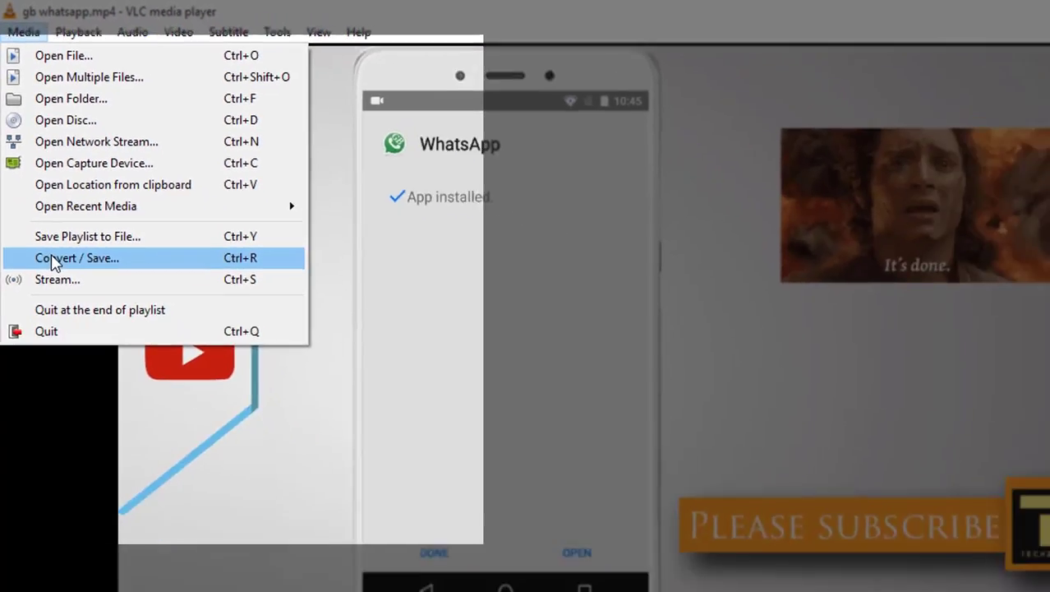
left_click(91, 407)
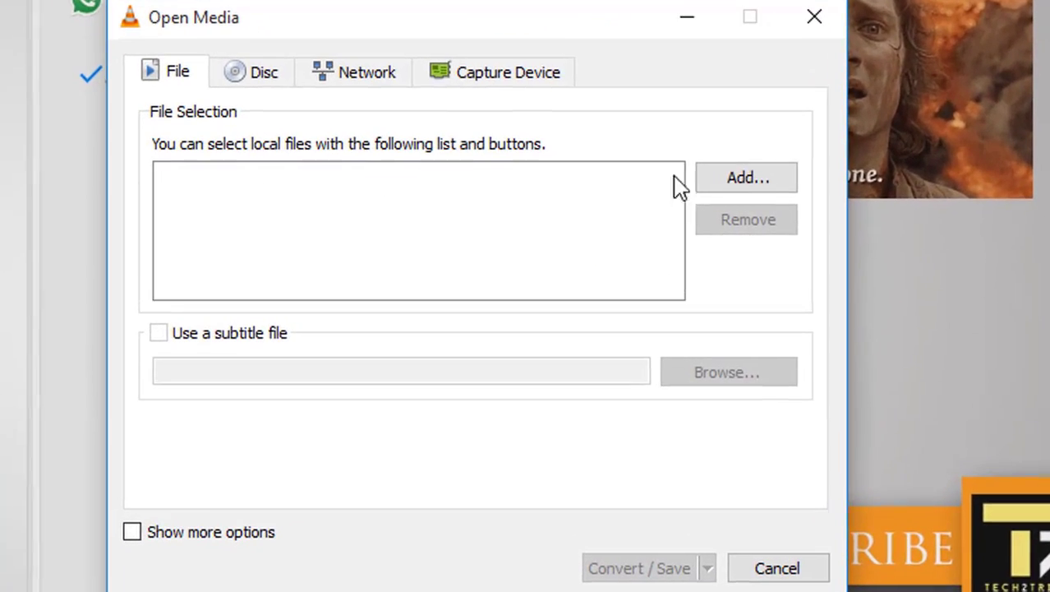
left_click(777, 183)
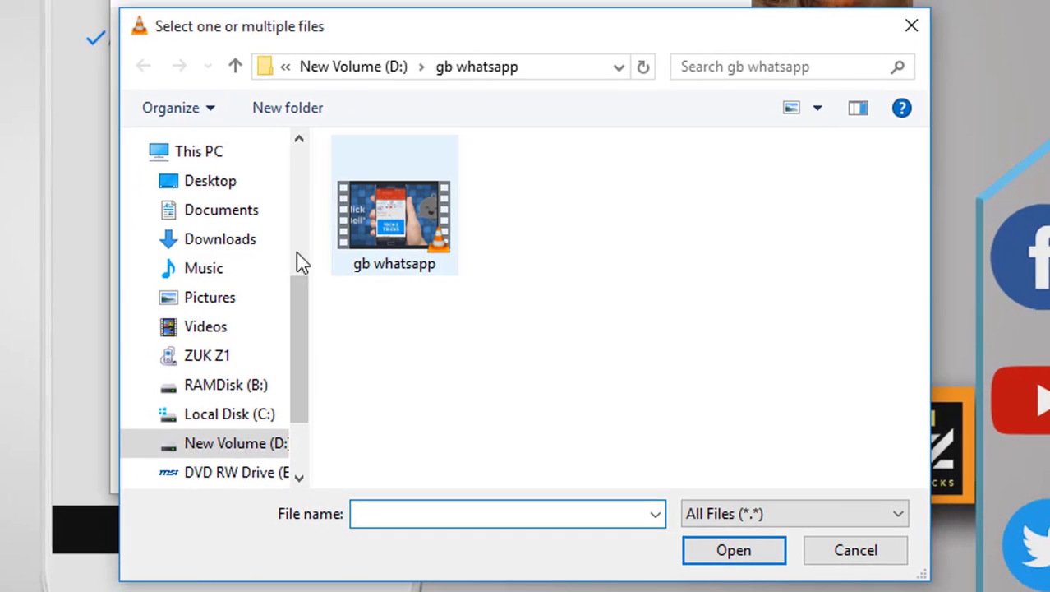
left_click(235, 441)
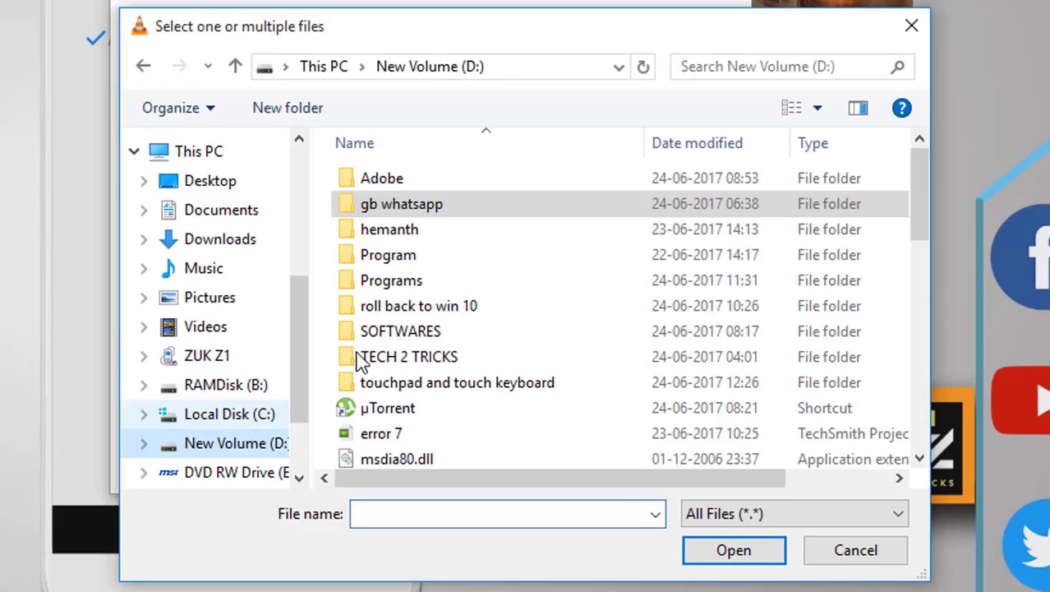
double_click(407, 206)
left_click(402, 216)
left_click(761, 549)
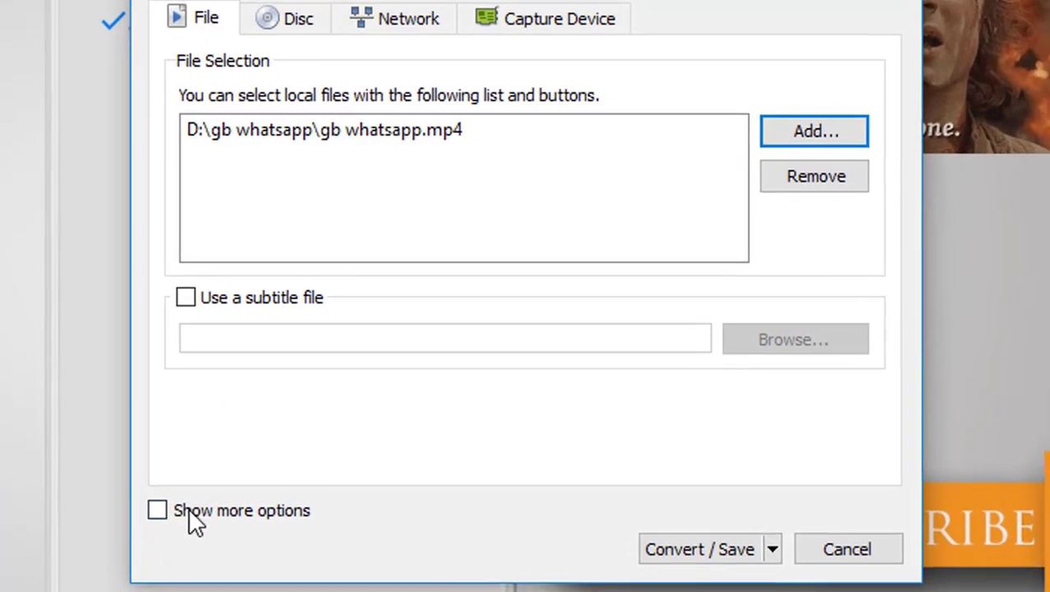
Set the start time to 00H:01m:10s and add :stop-time=121.000 to the edit options.
left_click(177, 514)
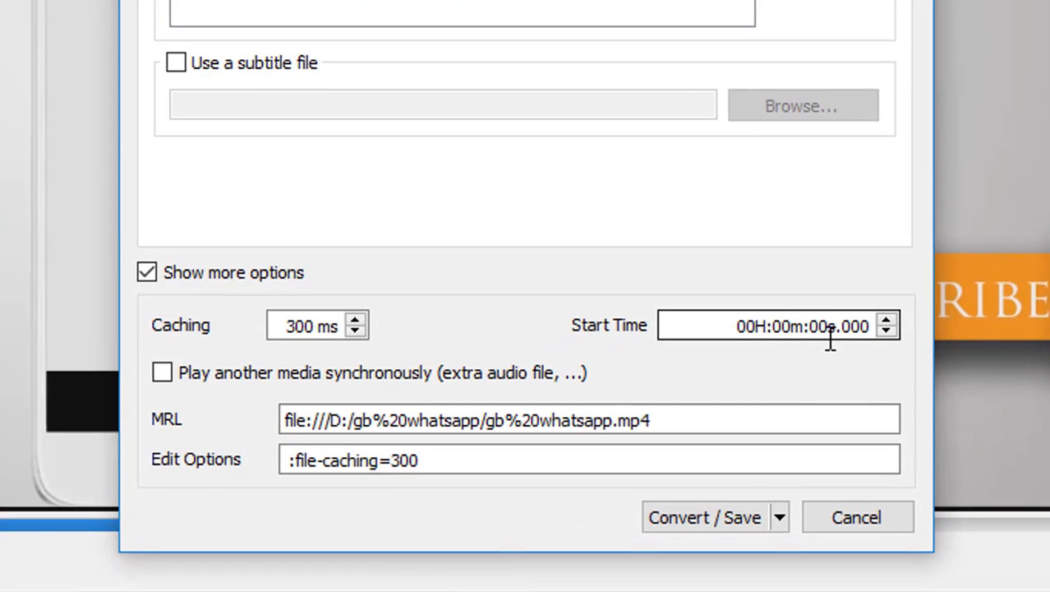
type("01")
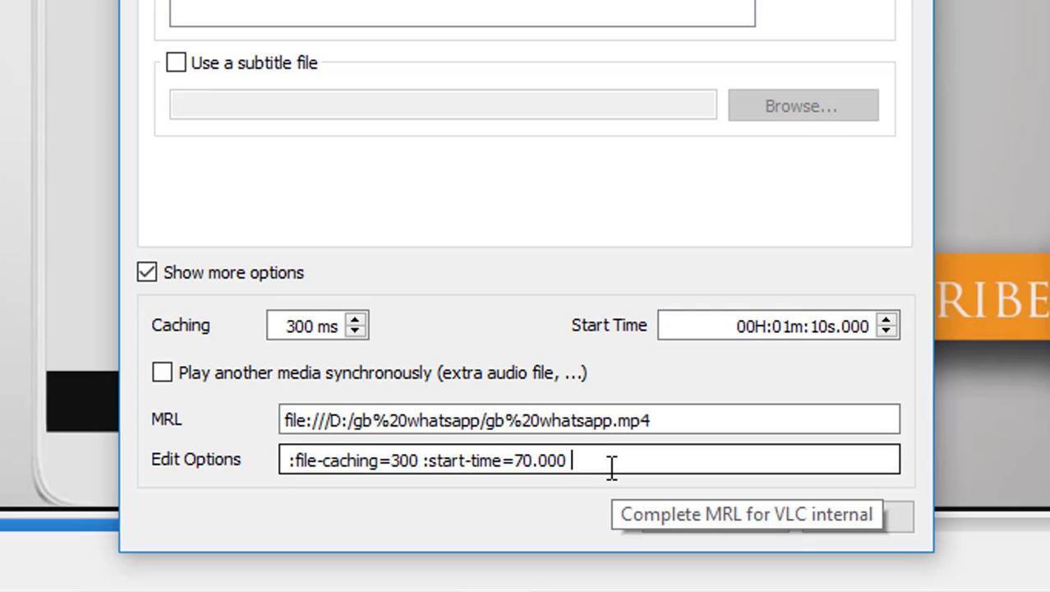
type(":")
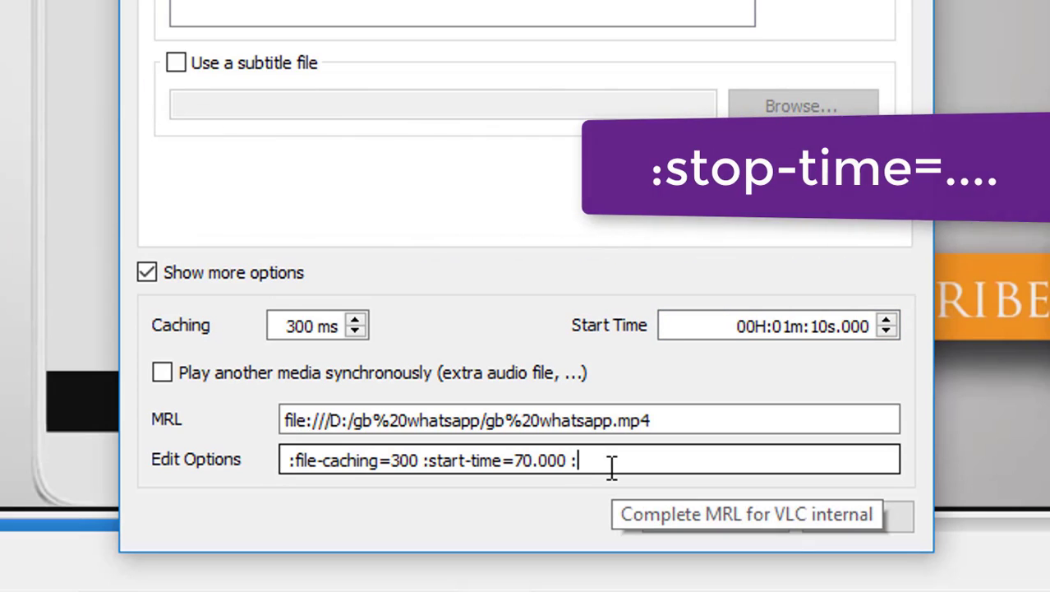
type("stop")
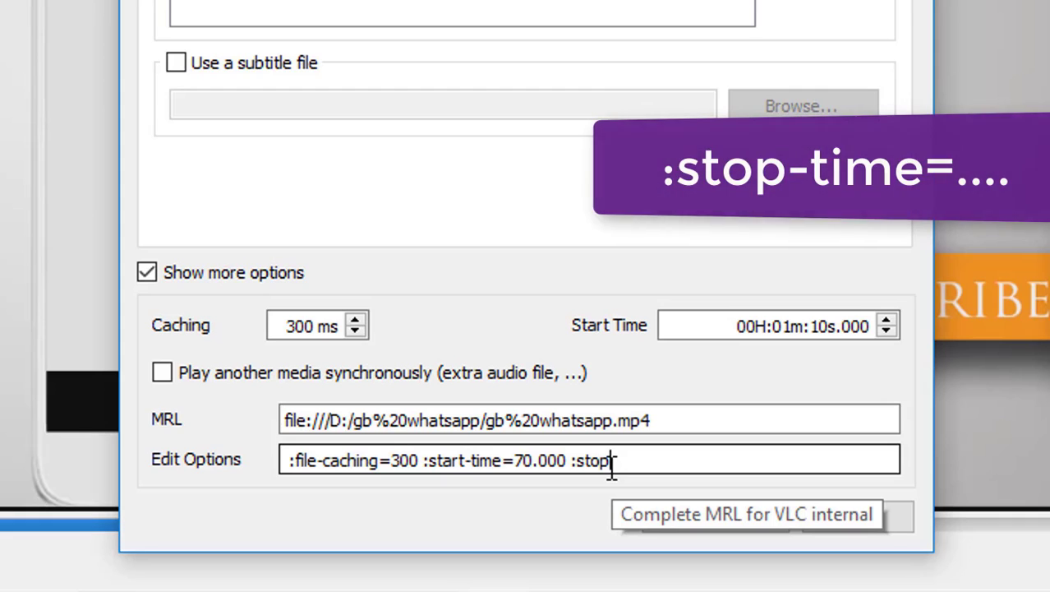
type("-time=")
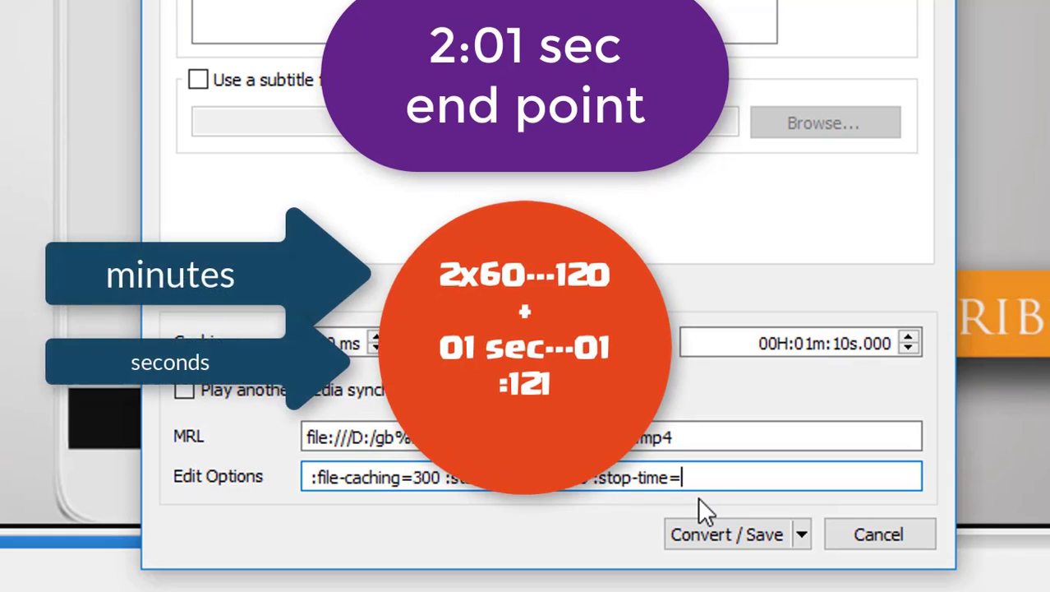
type("1")
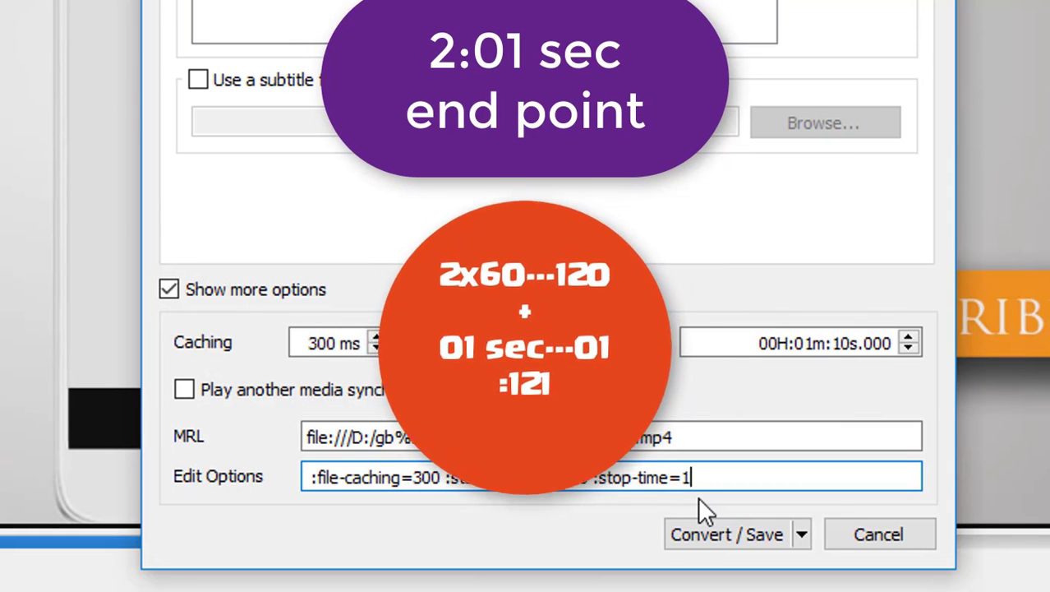
type("21.00")
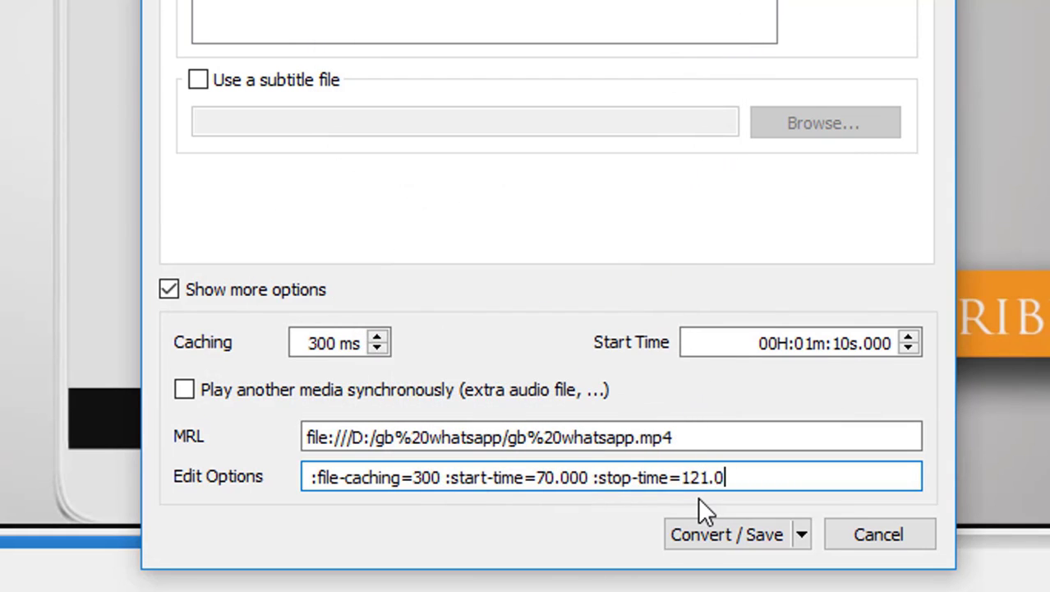
type("0")
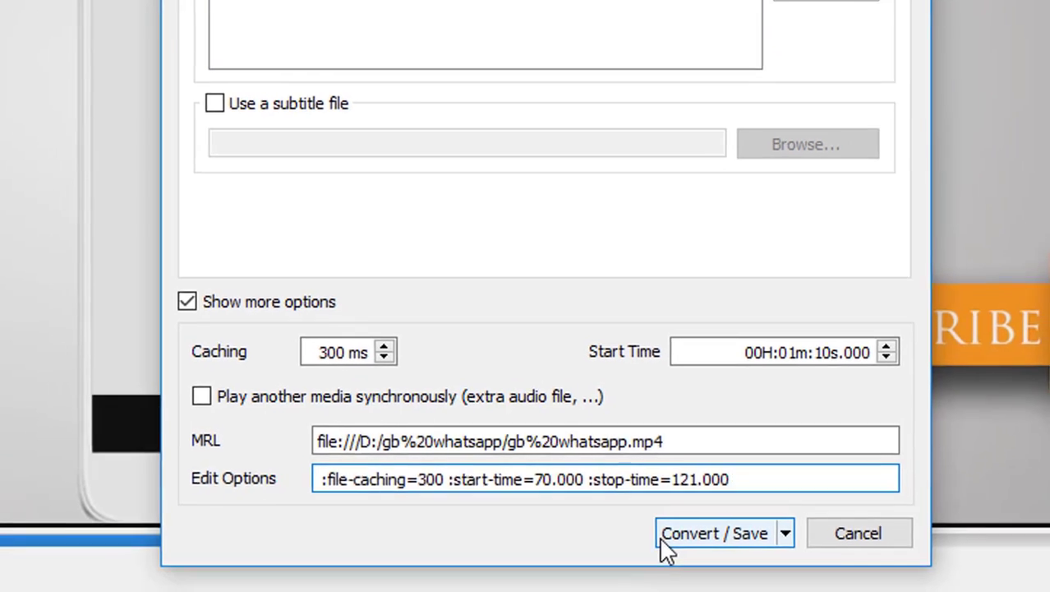
Convert the clip with H.264 + MP3 (MP4) to frtyu.mp4 on the Desktop and start conversion.
left_click(668, 539)
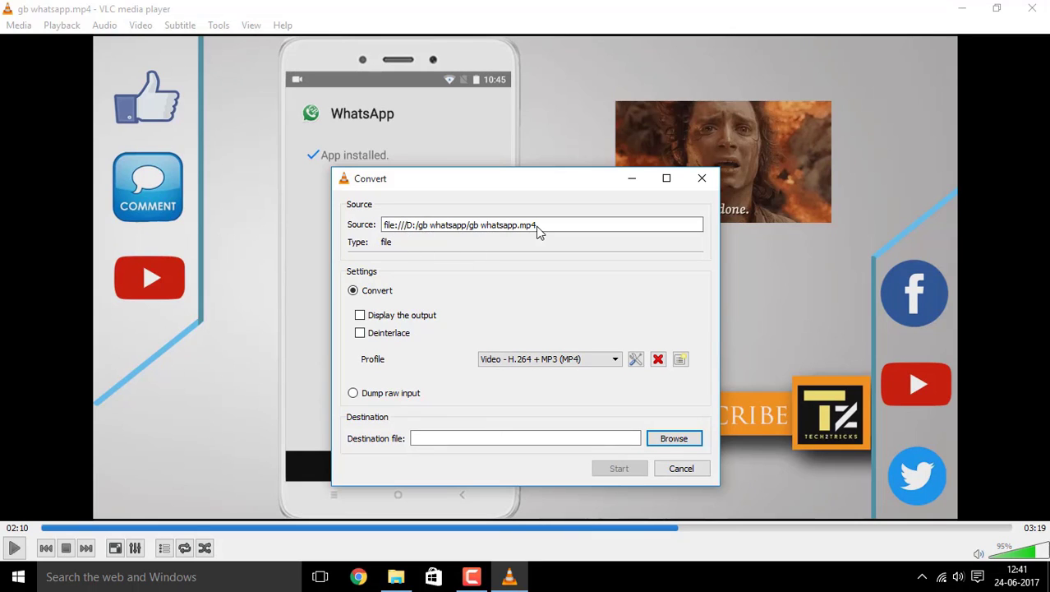
left_click(672, 438)
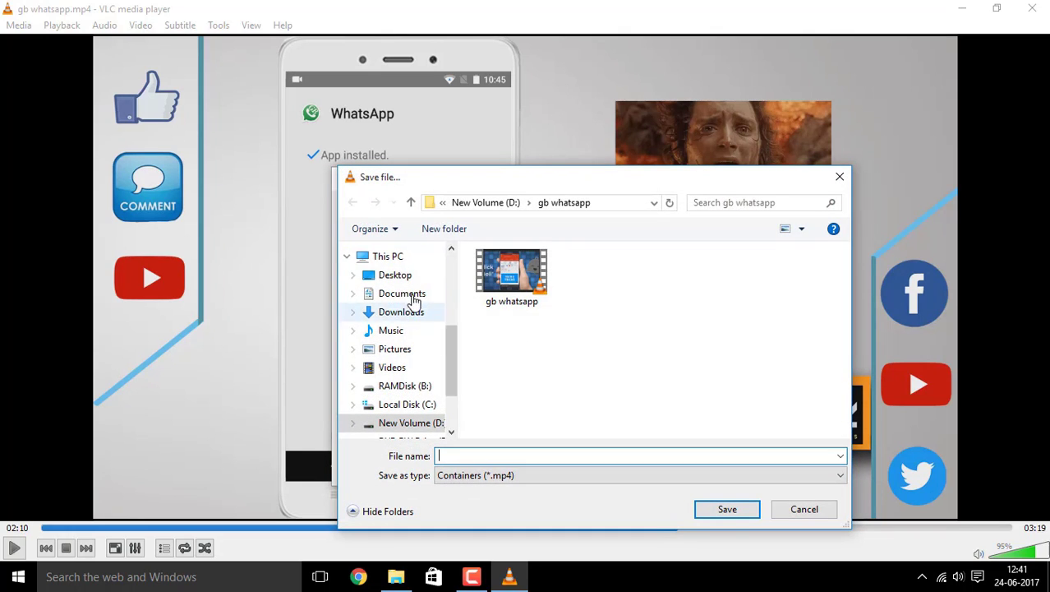
left_click(395, 275)
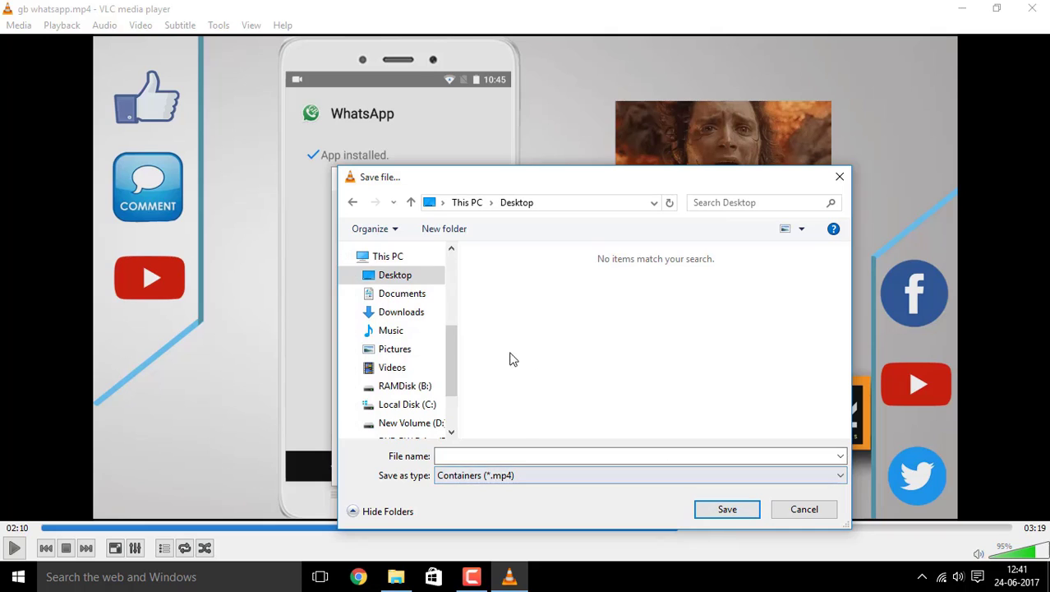
left_click(504, 457)
left_click(508, 456)
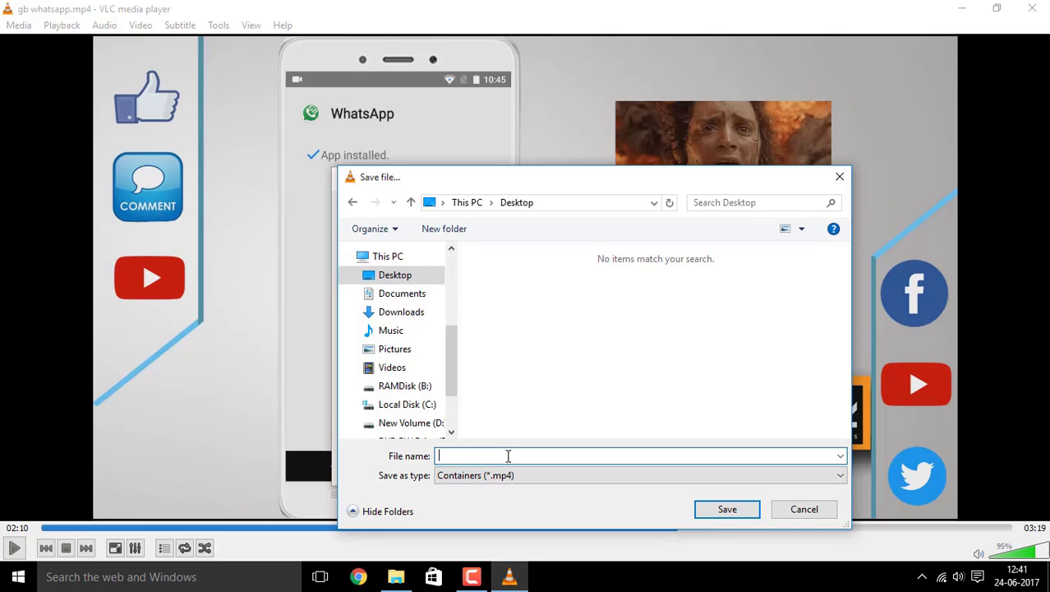
type("f")
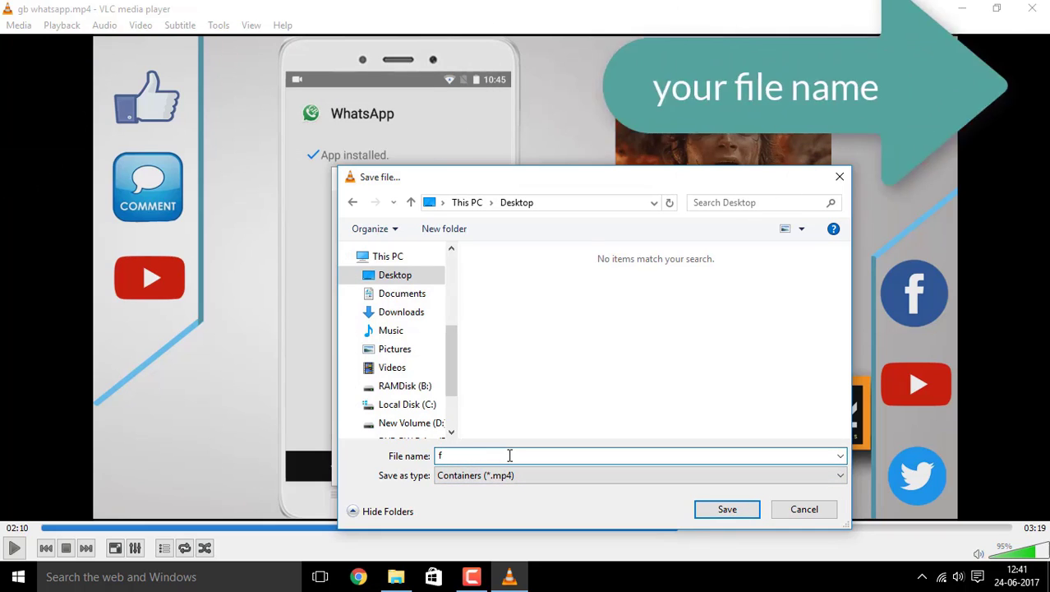
type("rtyu")
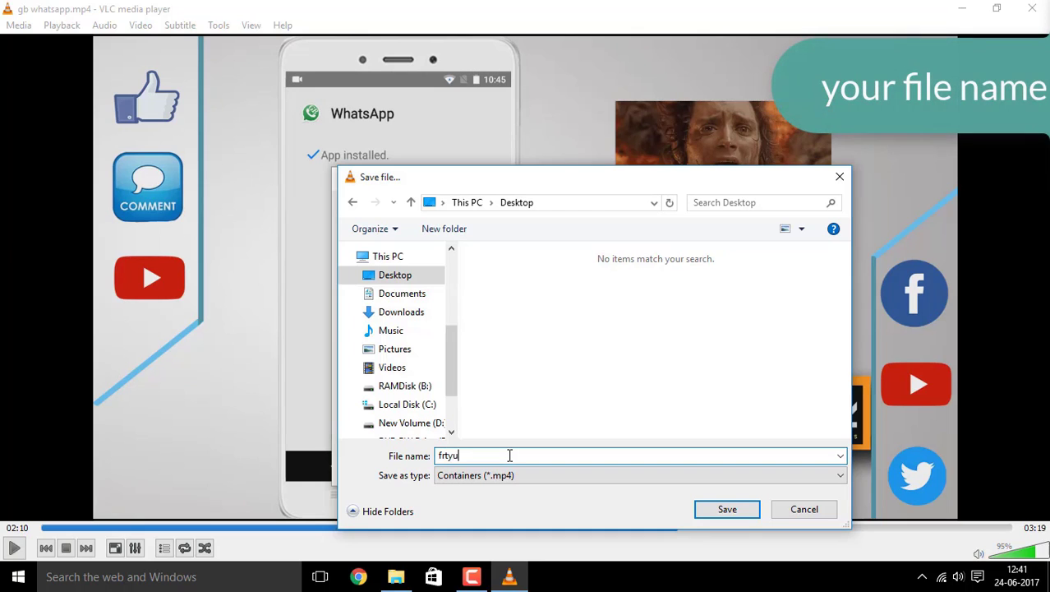
left_click(729, 510)
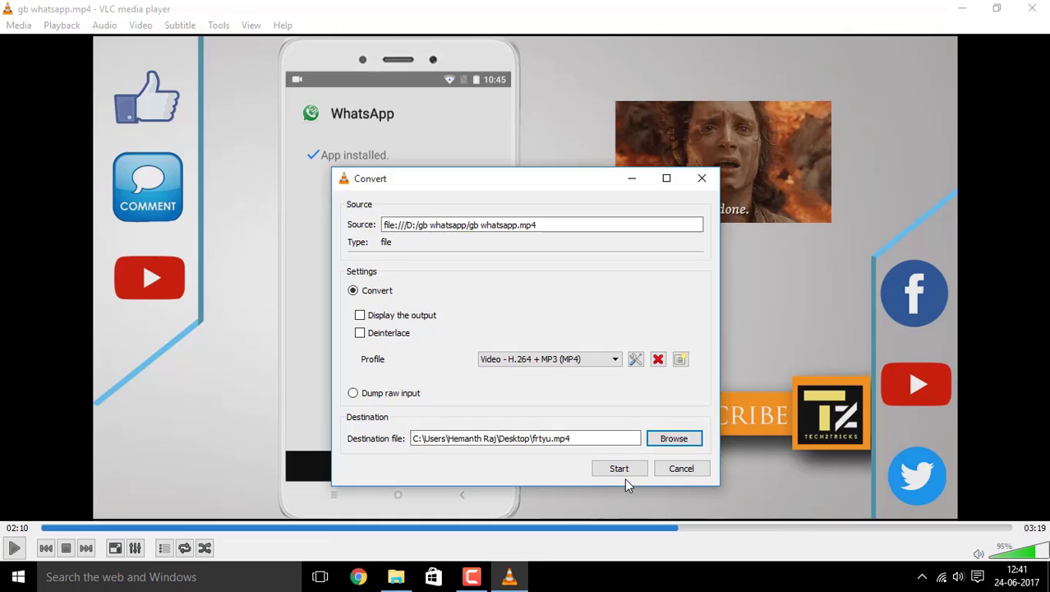
left_click(624, 474)
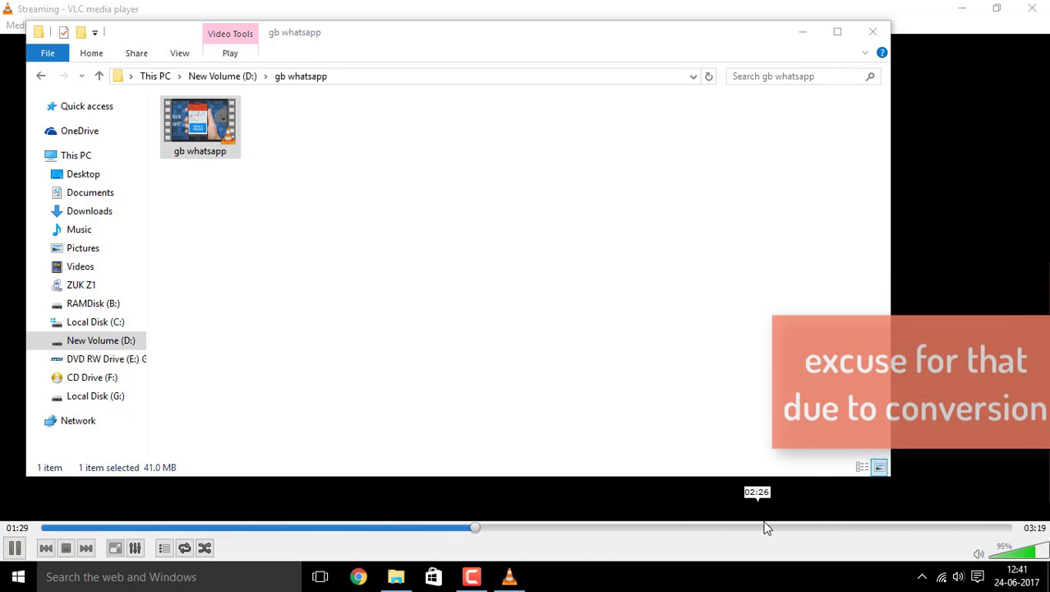
Minimize File Explorer and VLC to reveal the new frtyu clip on the desktop.
left_click(794, 35)
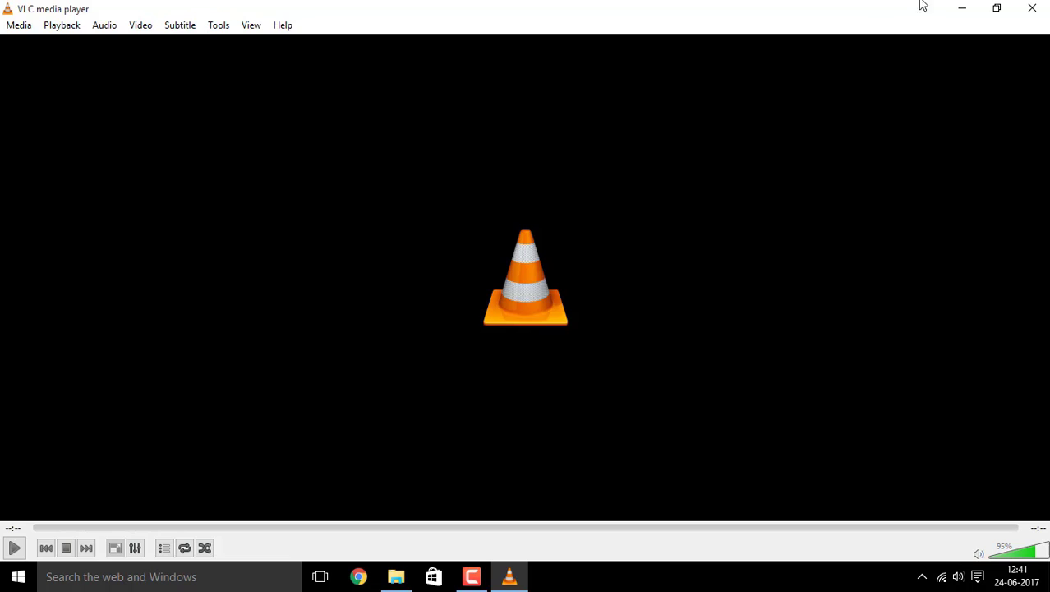
left_click(963, 9)
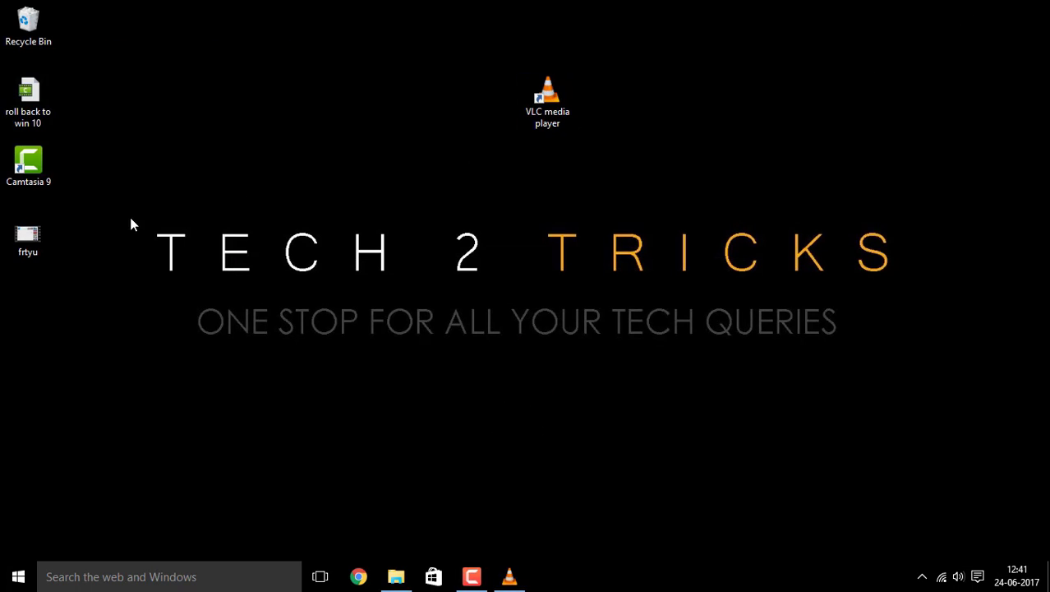
Play the trimmed frtyu clip from the desktop in VLC, then pause it.
double_click(25, 243)
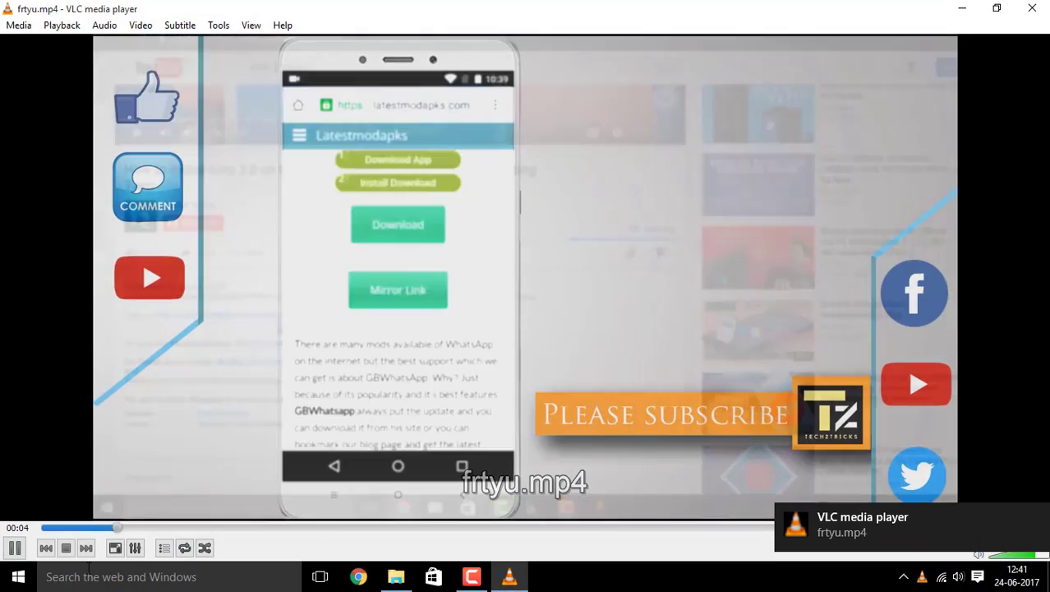
left_click(14, 548)
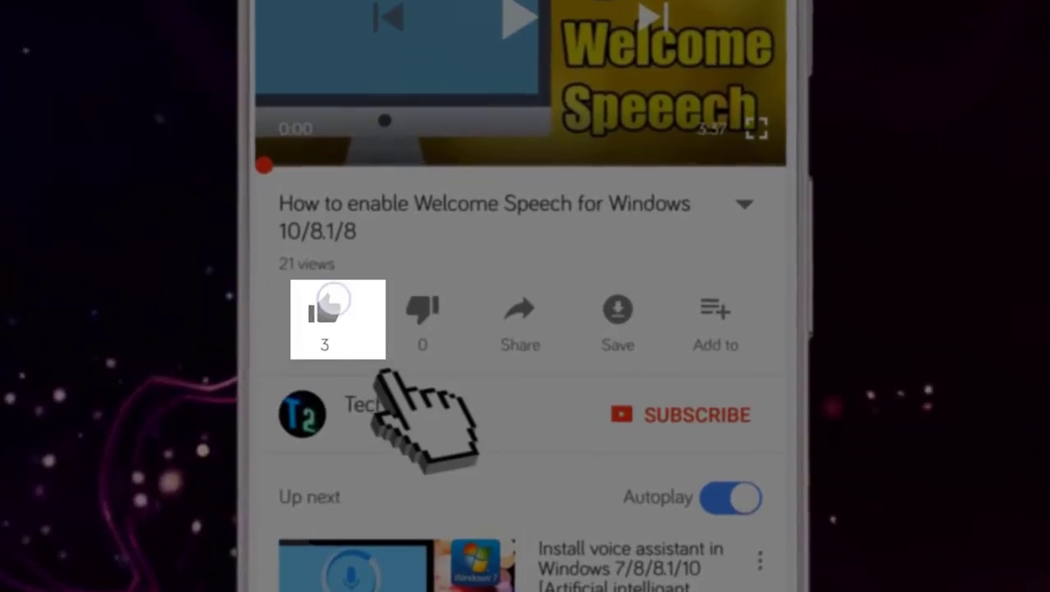
Like the Welcome Speech video and scroll through its YouTube page.
left_click(424, 304)
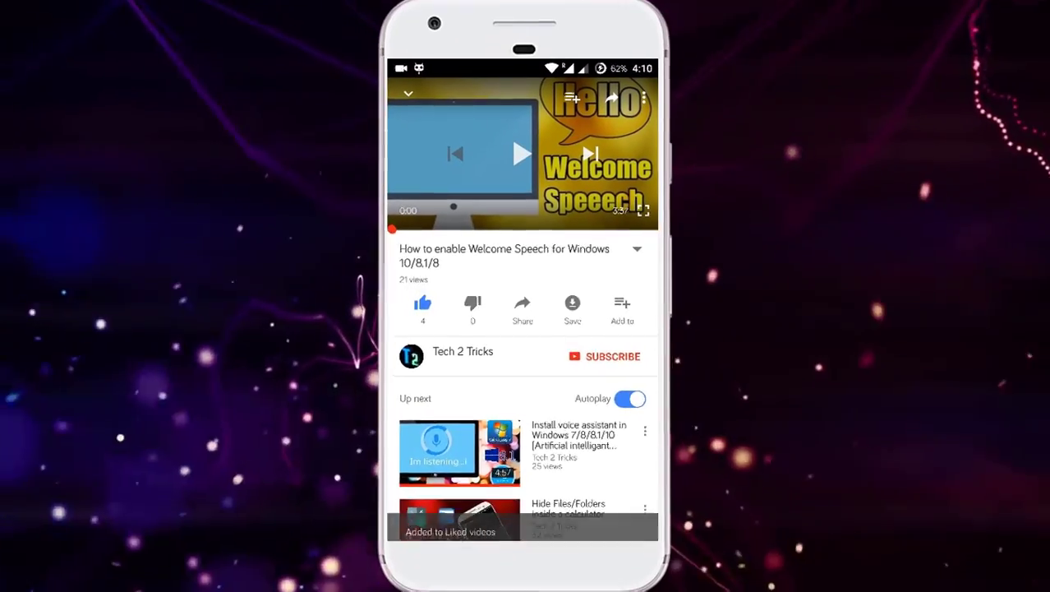
scroll(523, 386, "down", 10)
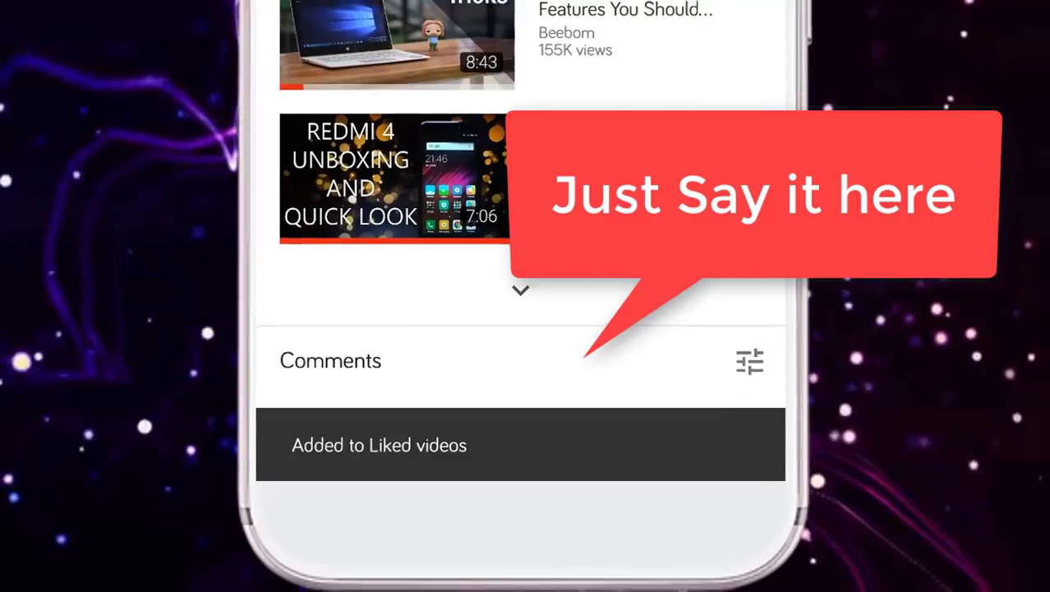
scroll(521, 335, "up", 10)
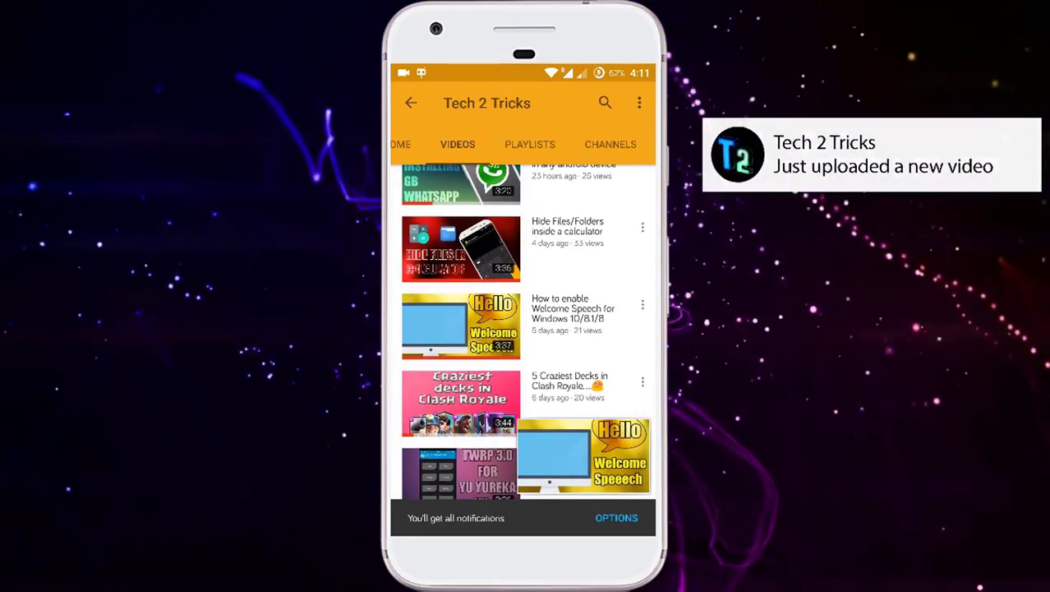
scroll(523, 329, "up", 2)
scroll(523, 329, "down", 10)
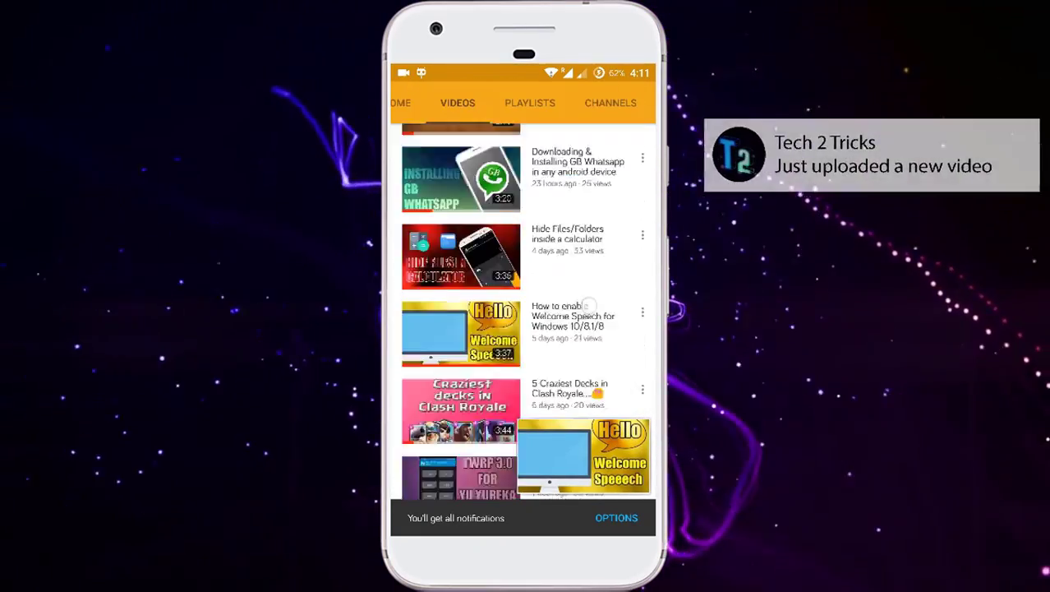